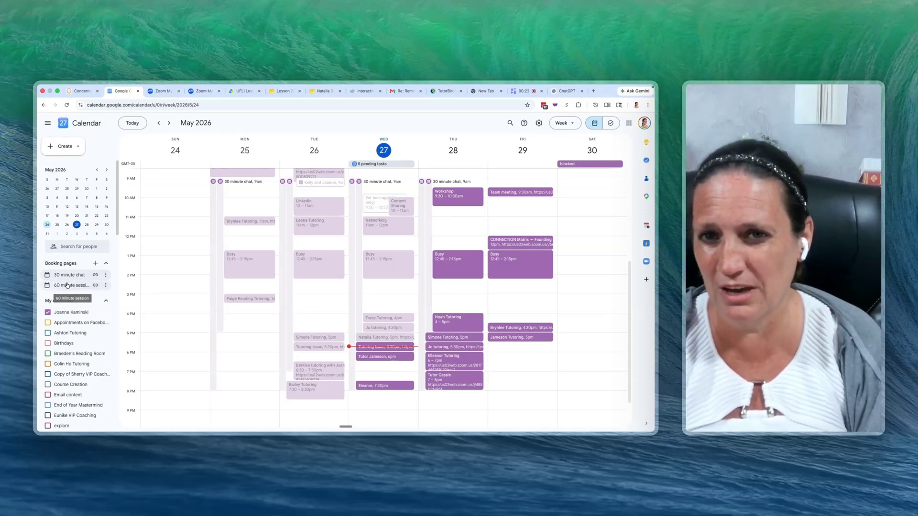
- Create a new booking page titled "30 Minute Session" with an appointment duration of 30 minutes
left_click(96, 264)
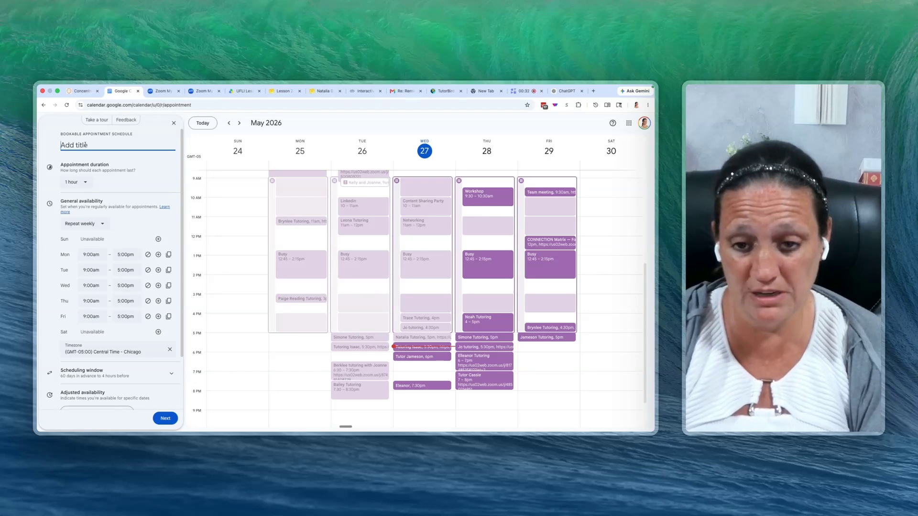
type("30 M")
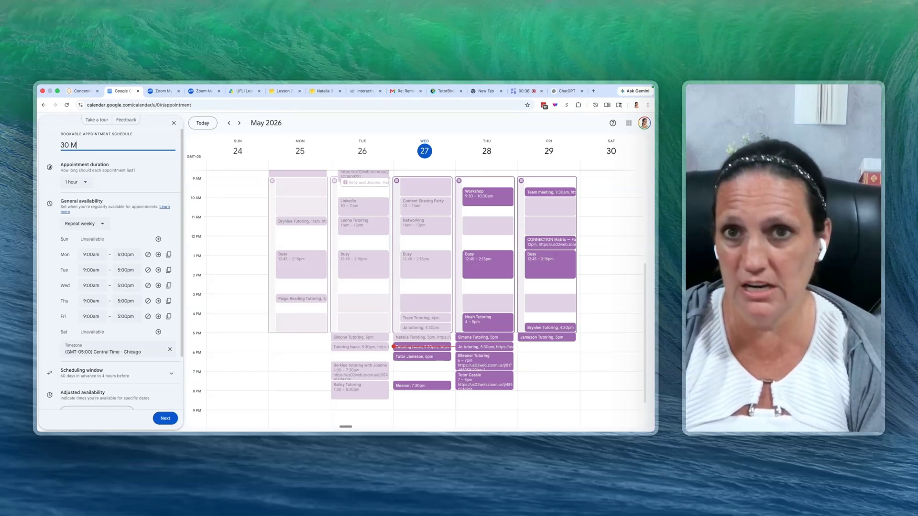
type("inute ")
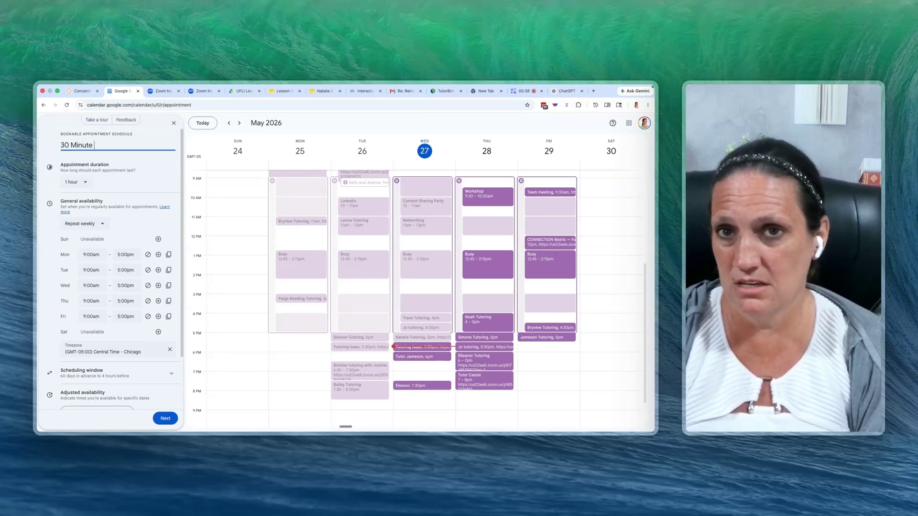
type("Se")
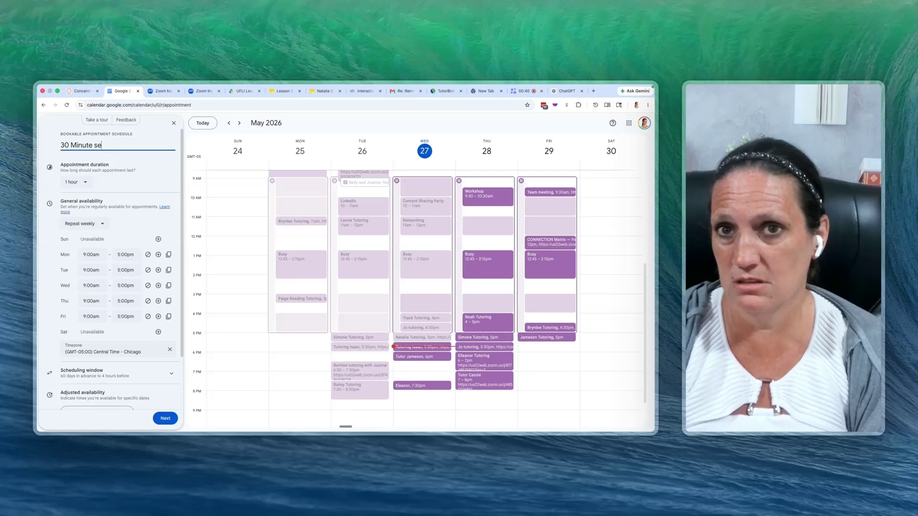
type("ssion")
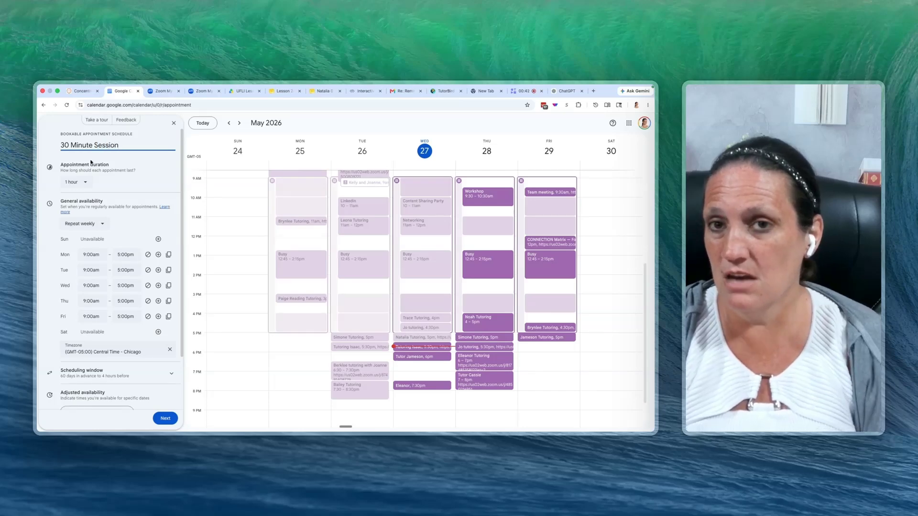
left_click(75, 182)
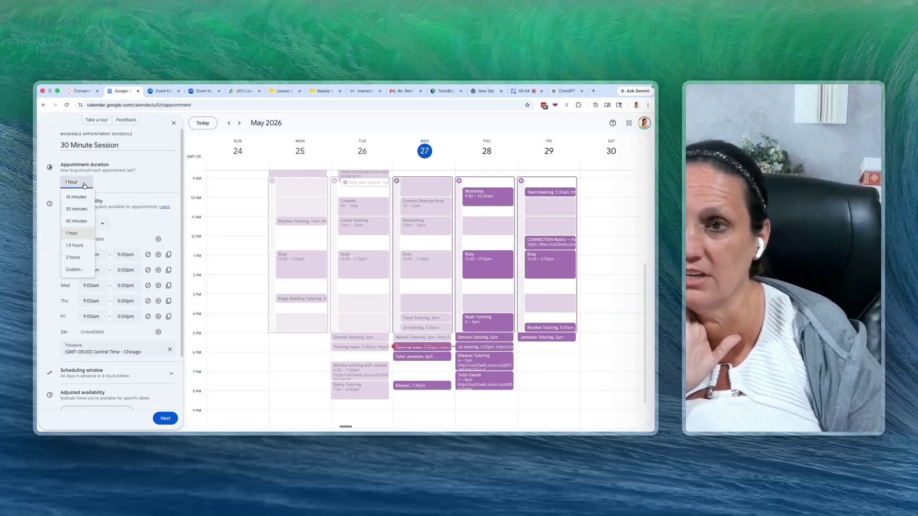
left_click(76, 210)
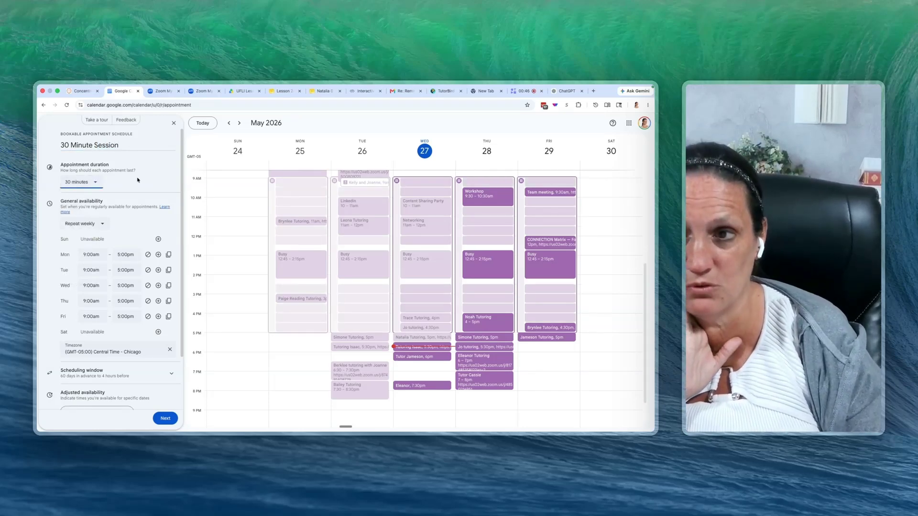
- Set Monday's general availability to 6:00am through 8:00pm
left_click(90, 254)
scroll(93, 280, "up", 3)
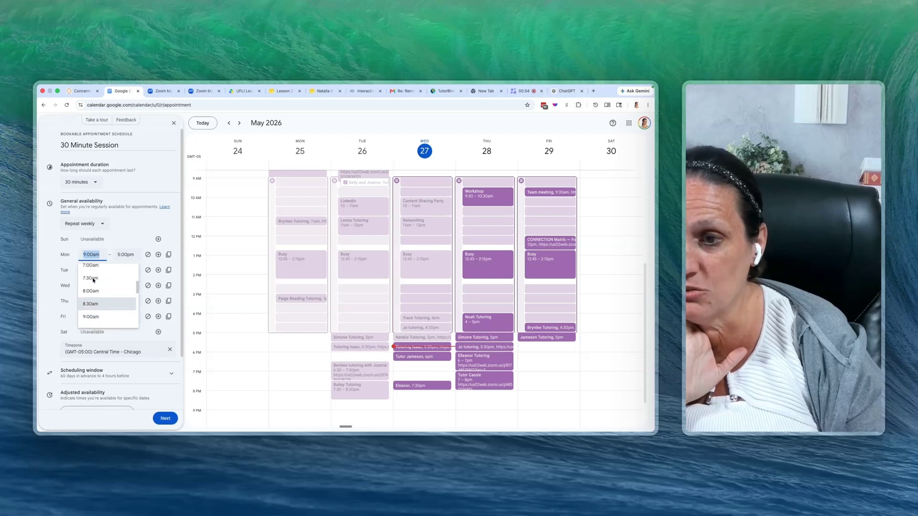
scroll(94, 279, "up", 1)
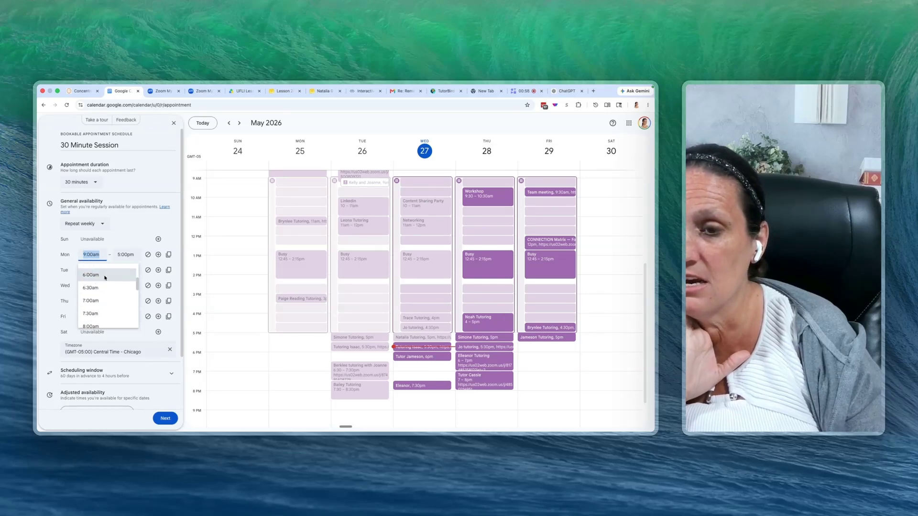
left_click(104, 276)
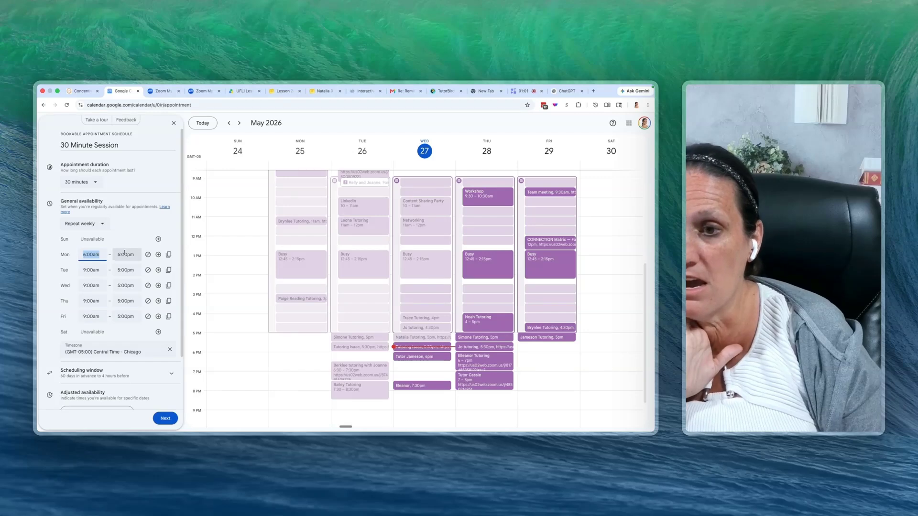
left_click(125, 254)
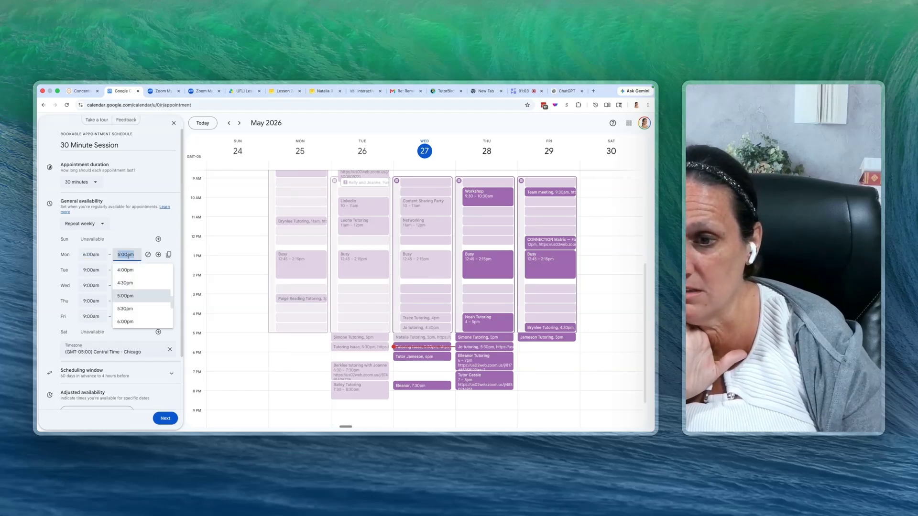
scroll(130, 304, "down", 4)
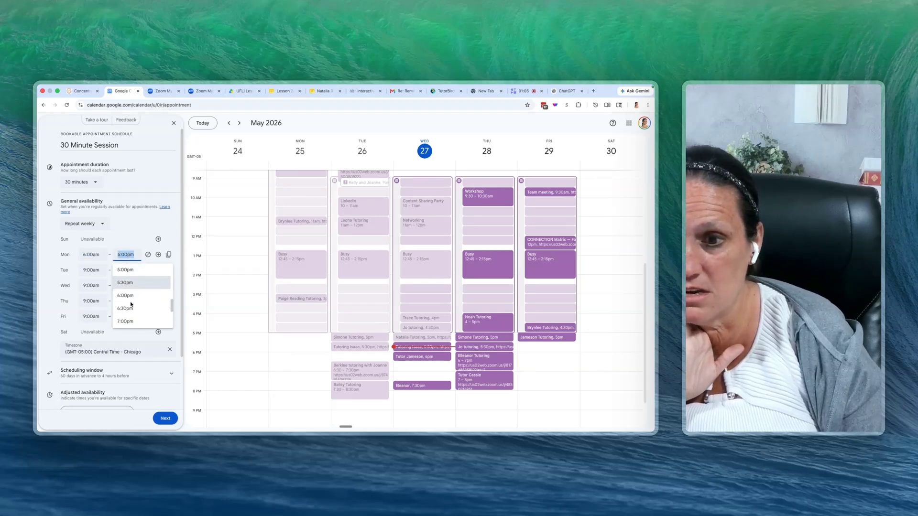
left_click(130, 303)
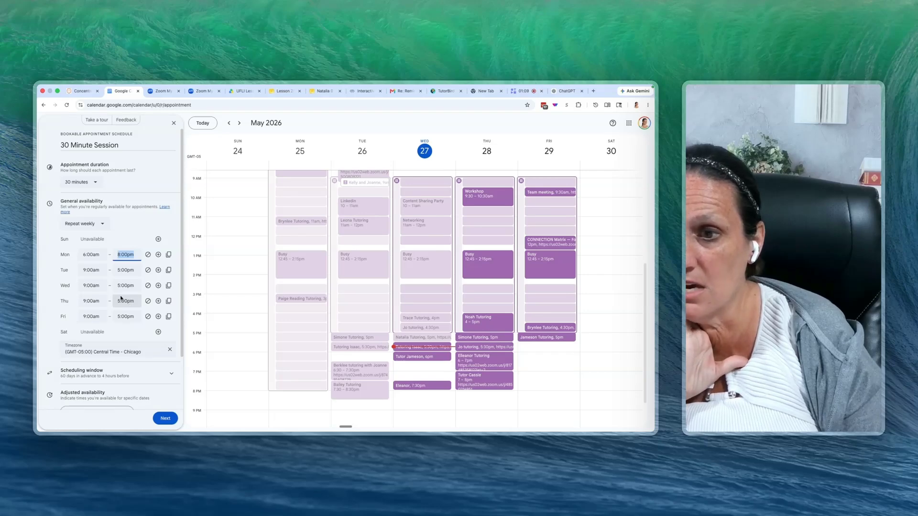
- Set Tuesday's general availability to 6:00am through 8:00pm
left_click(91, 270)
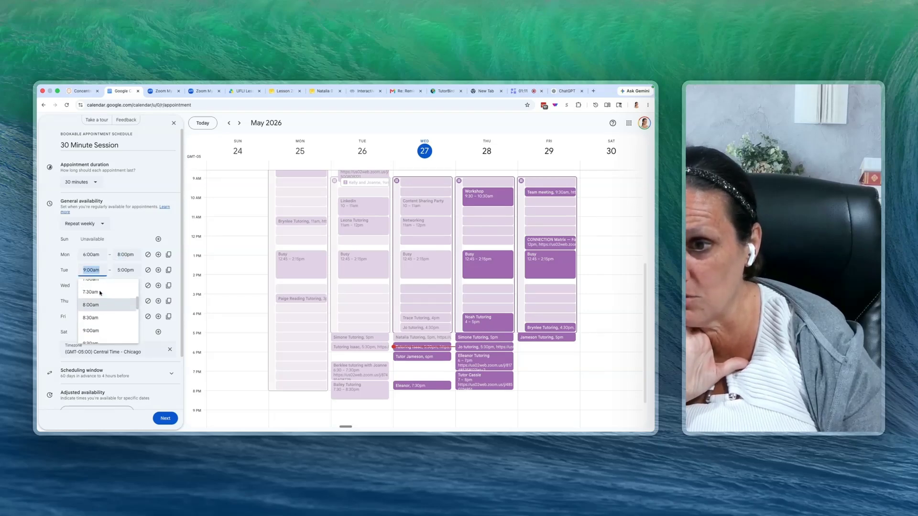
scroll(100, 292, "up", 4)
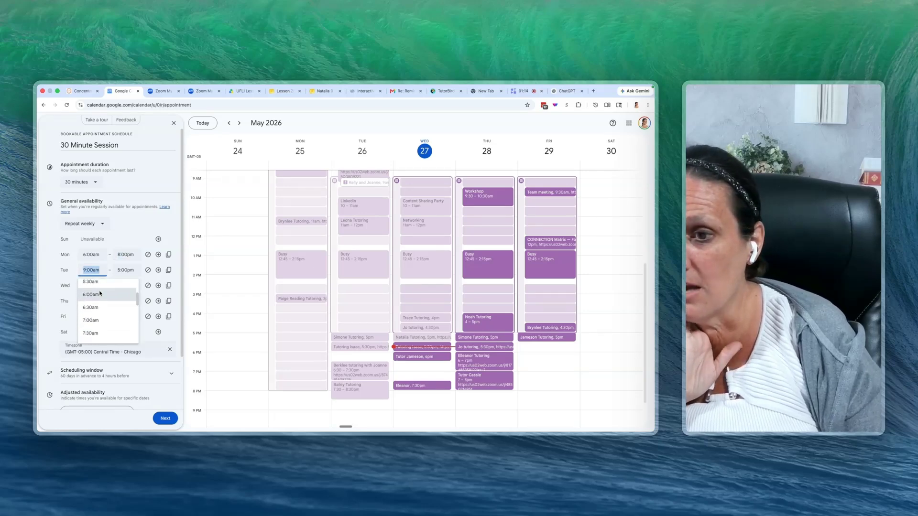
left_click(100, 294)
left_click(125, 270)
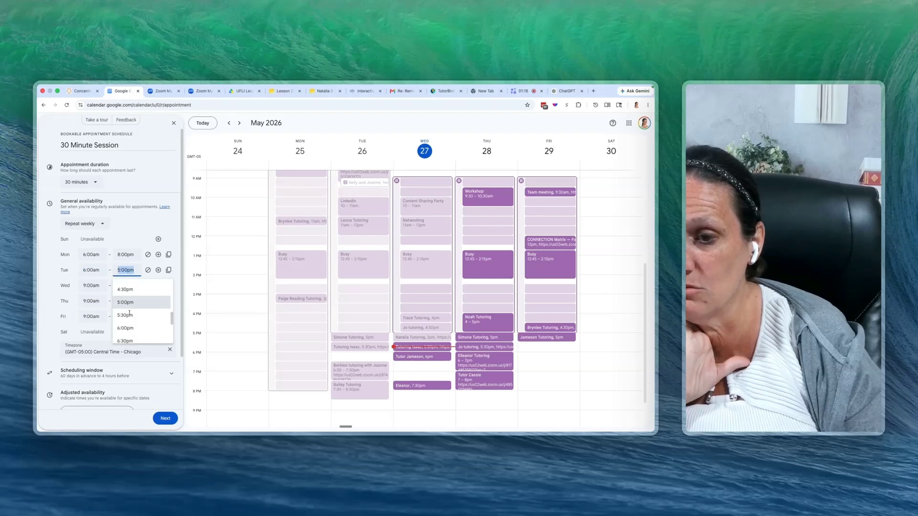
scroll(129, 311, "down", 5)
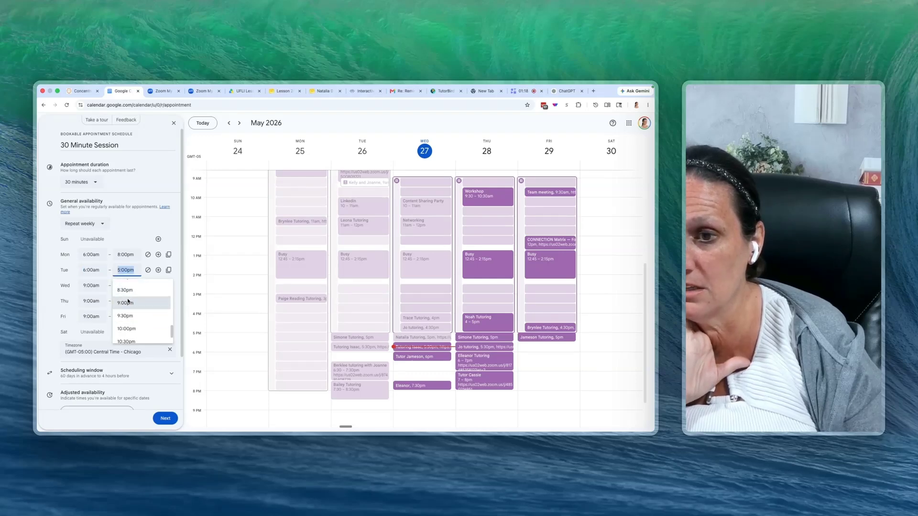
scroll(128, 301, "up", 1)
left_click(128, 301)
- Copy Tuesday's hours to the other weekdays, then make Friday unavailable and continue to the booking page details
left_click(169, 271)
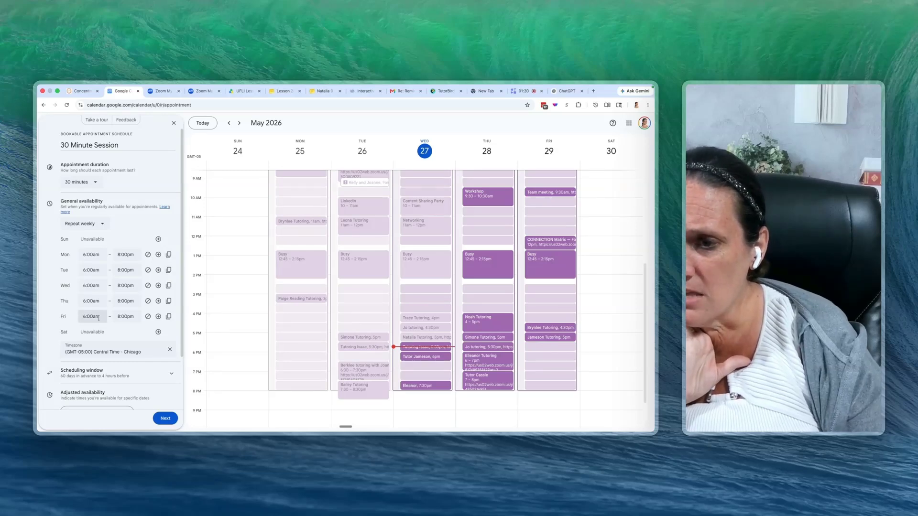
left_click(149, 317)
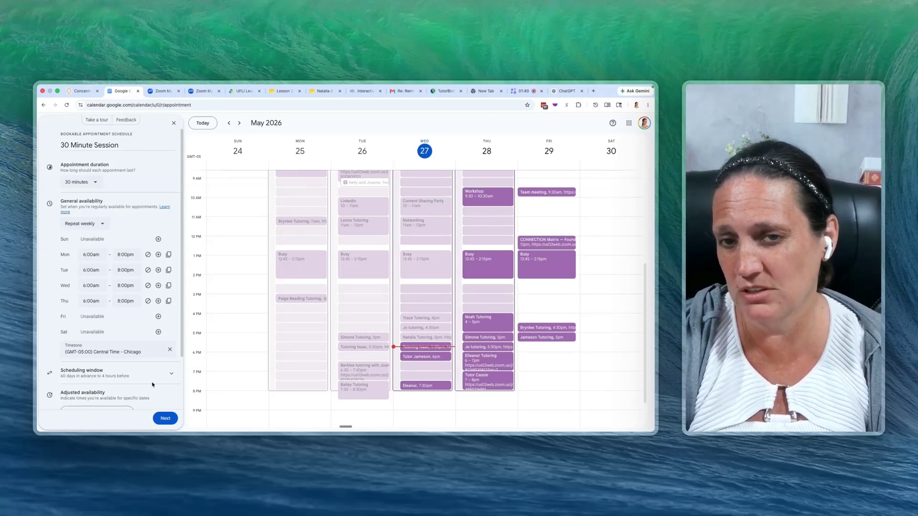
left_click(165, 419)
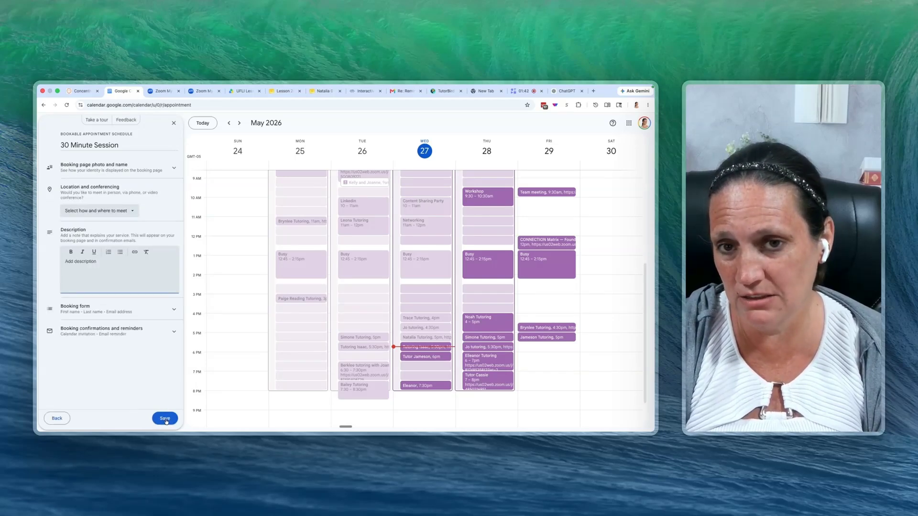
left_click(100, 211)
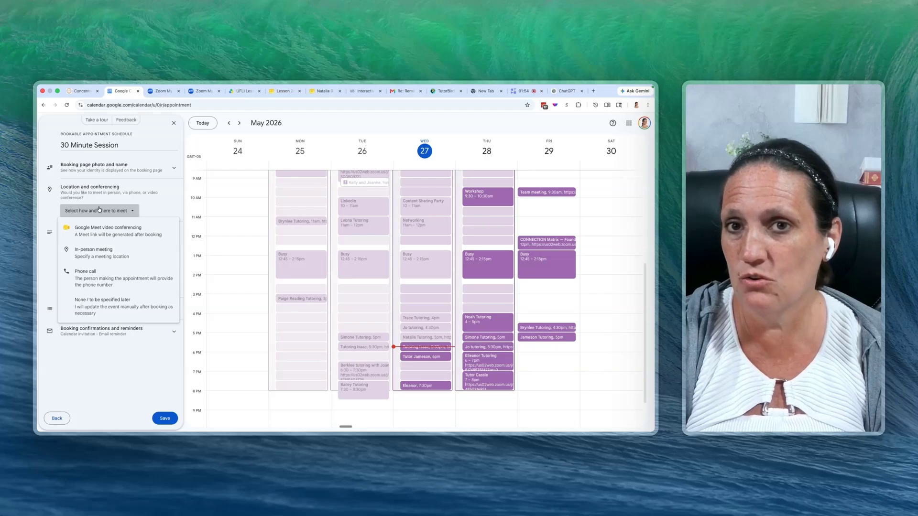
left_click(99, 210)
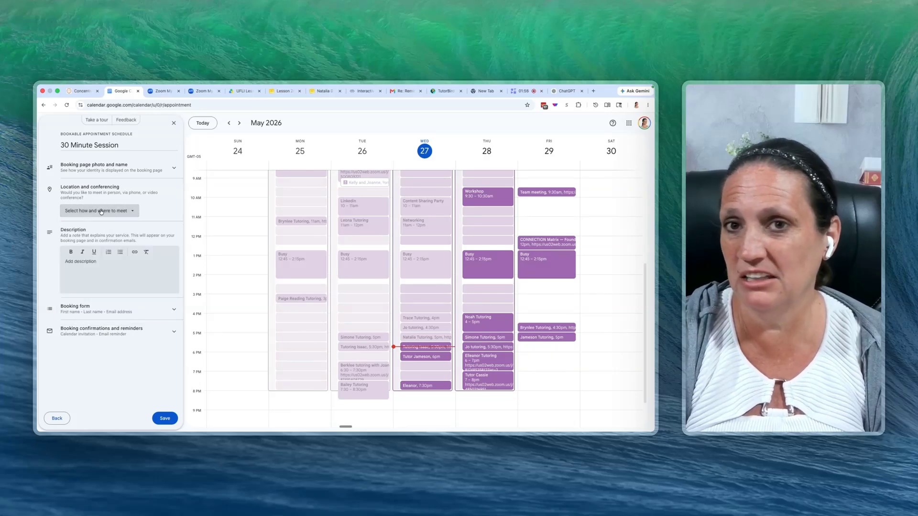
left_click(90, 270)
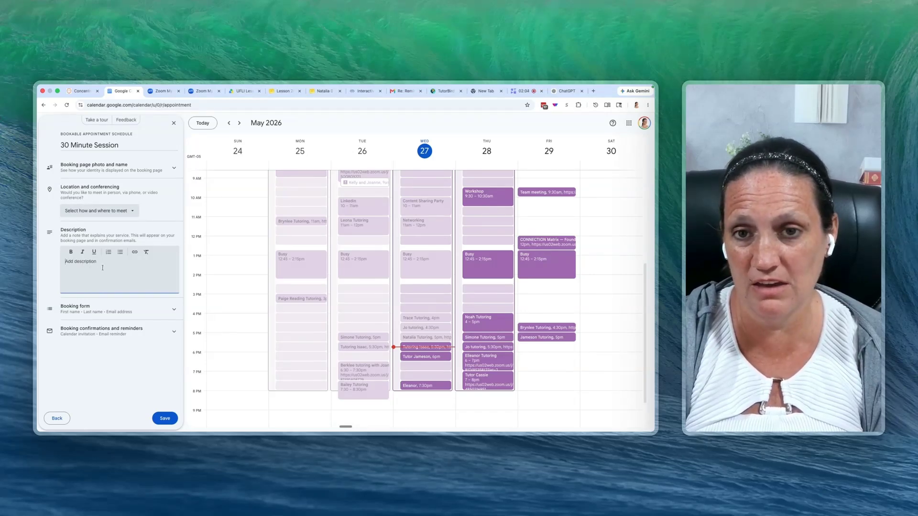
- Add a required custom item named "Student Name" to the booking form
left_click(153, 311)
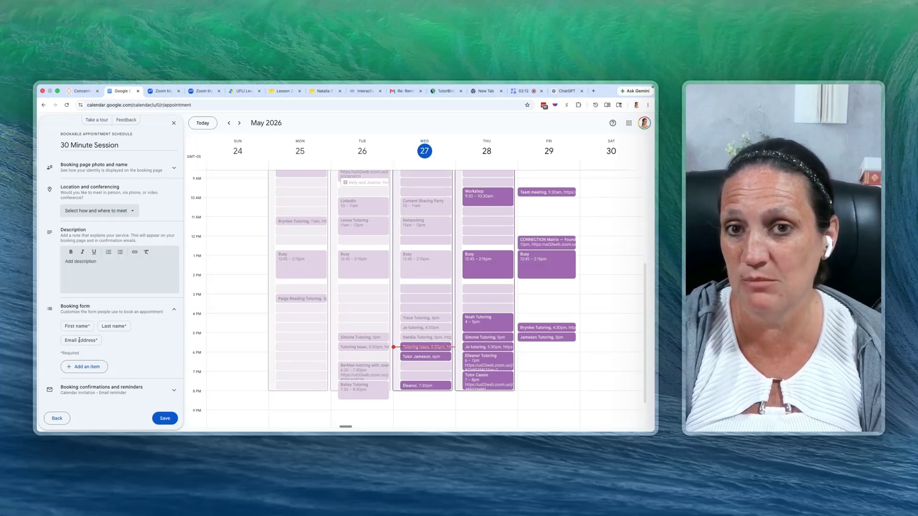
left_click(83, 367)
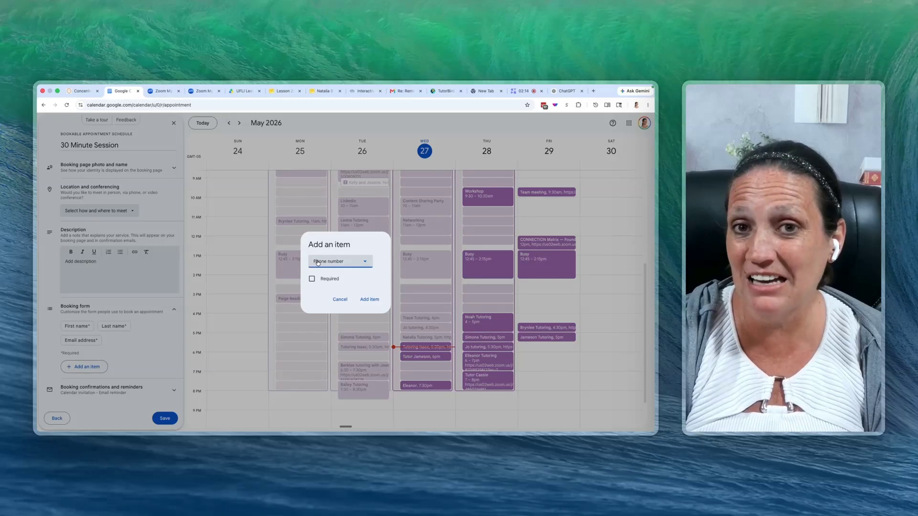
left_click(344, 263)
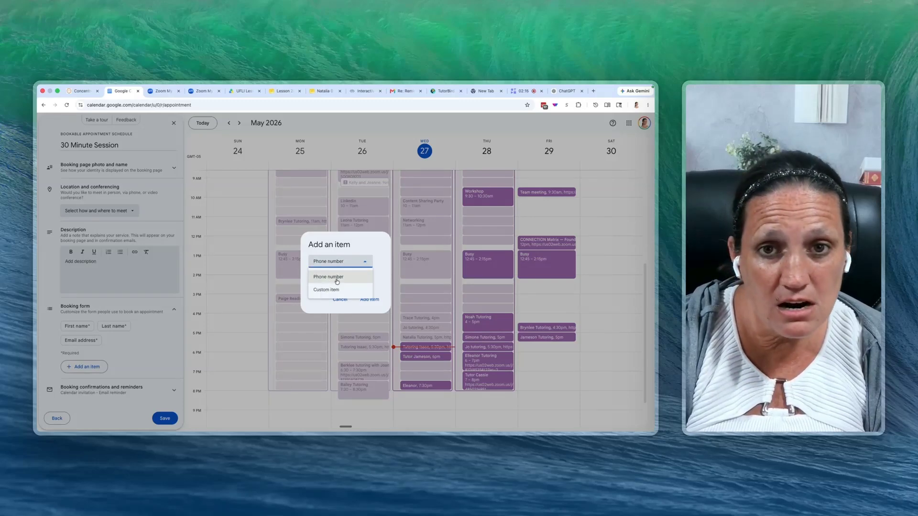
left_click(326, 289)
left_click(310, 268)
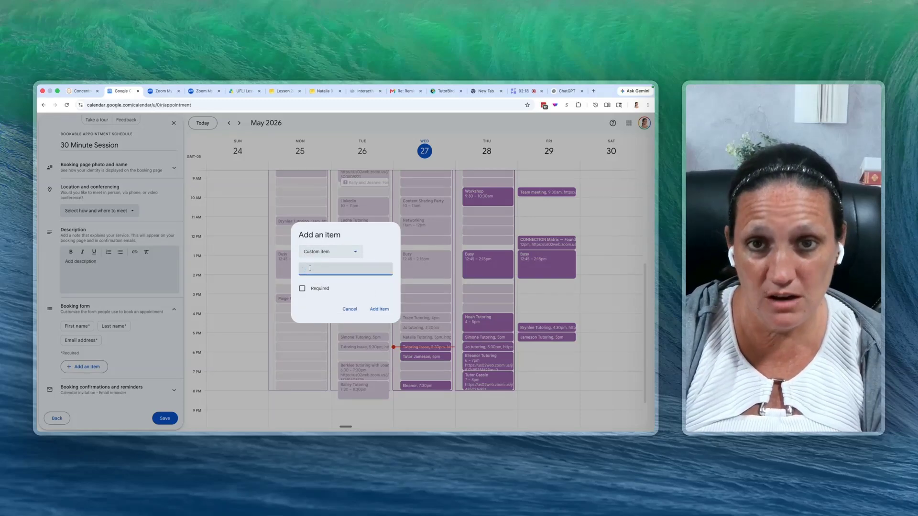
type("Student N")
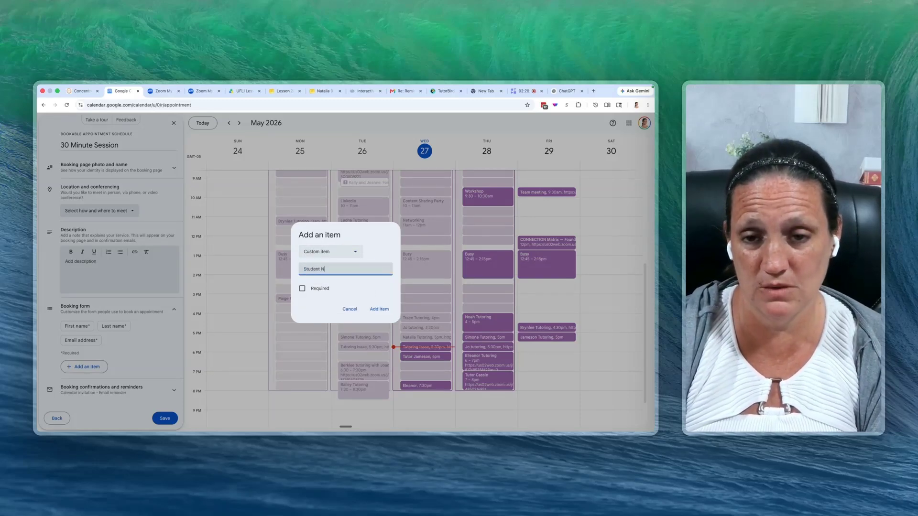
type("ame")
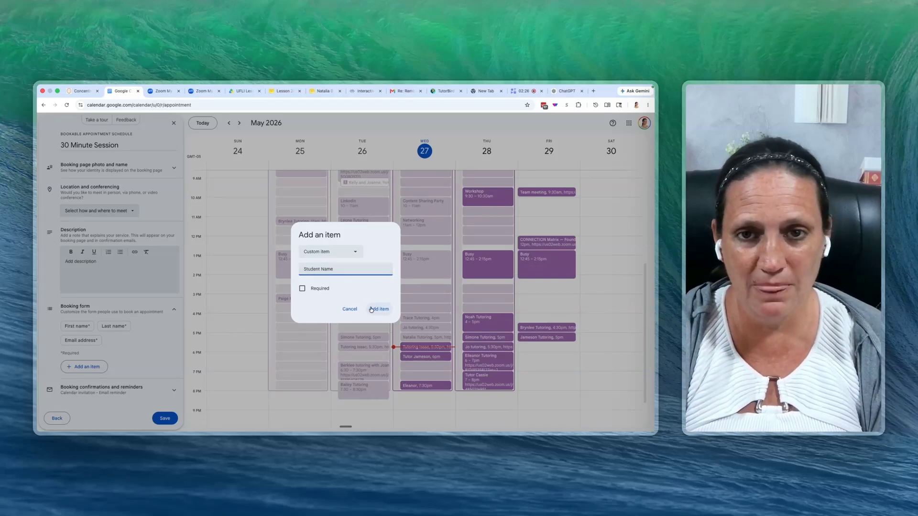
left_click(302, 288)
left_click(373, 308)
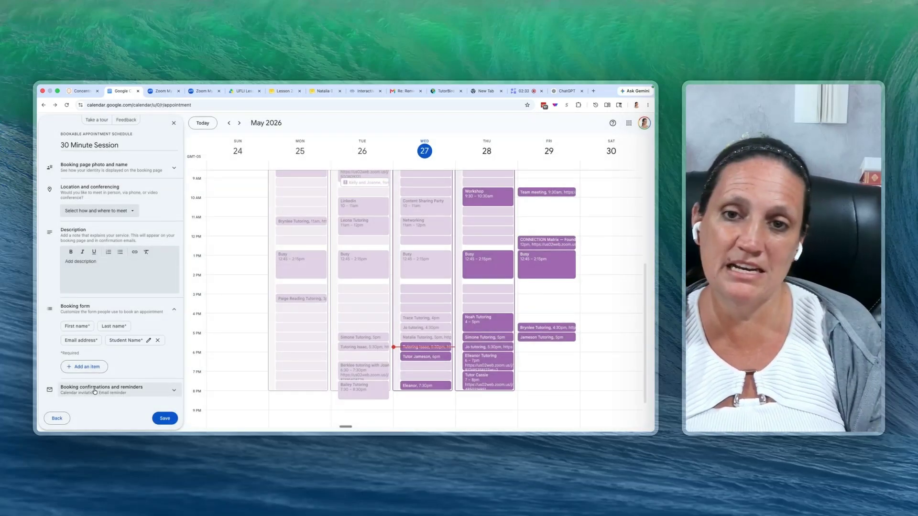
- Change the email reminder in the booking confirmations and reminders to 15 minutes before
left_click(112, 391)
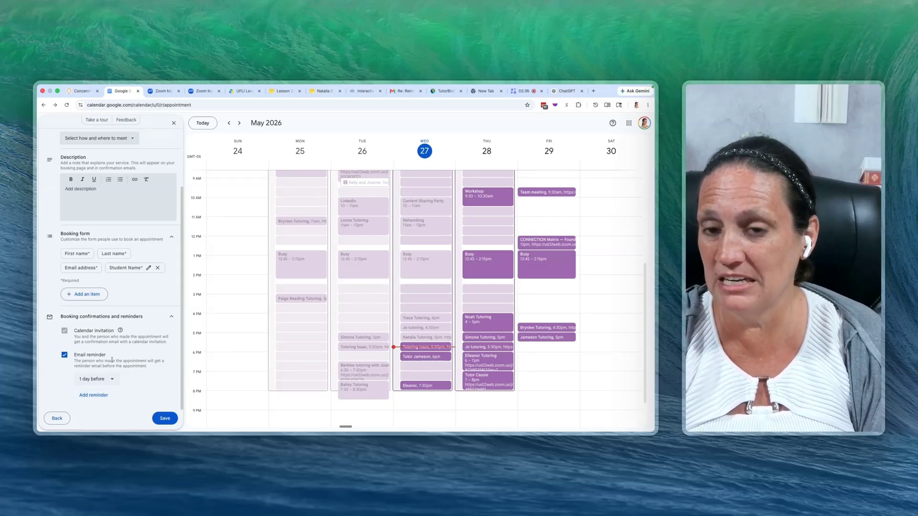
left_click(110, 382)
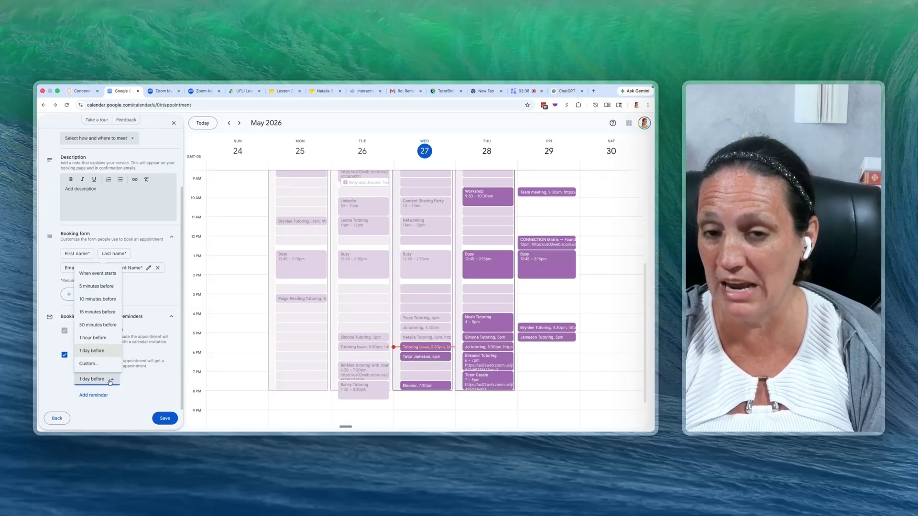
left_click(101, 313)
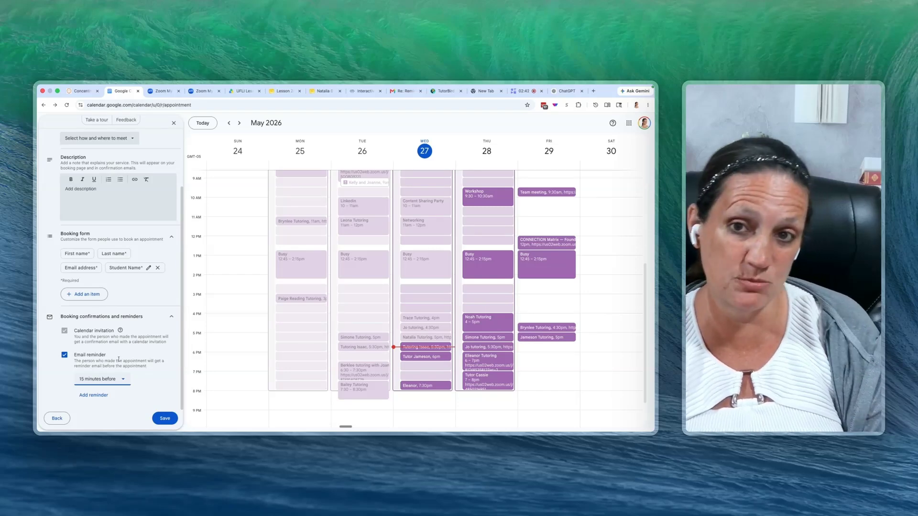
- Add a second email reminder for 1 day before and save the appointment schedule
left_click(94, 395)
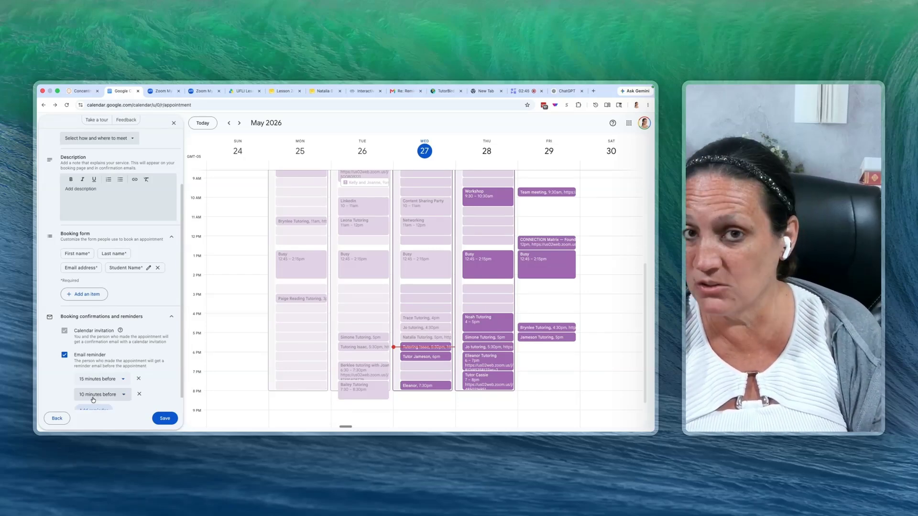
scroll(105, 373, "down", 1)
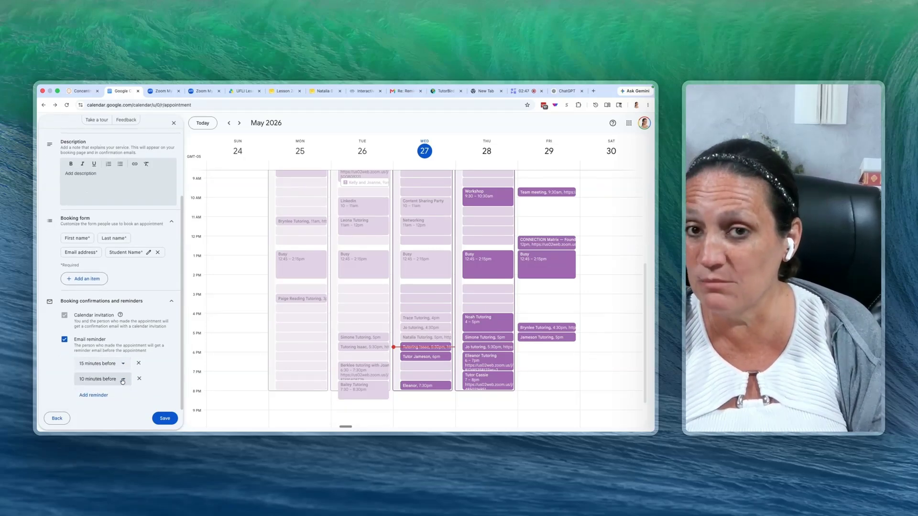
left_click(101, 379)
left_click(107, 352)
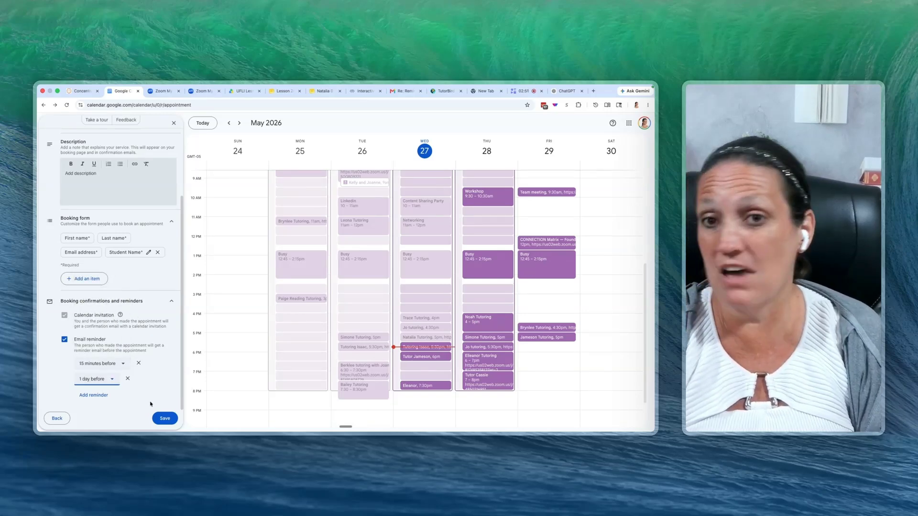
left_click(162, 424)
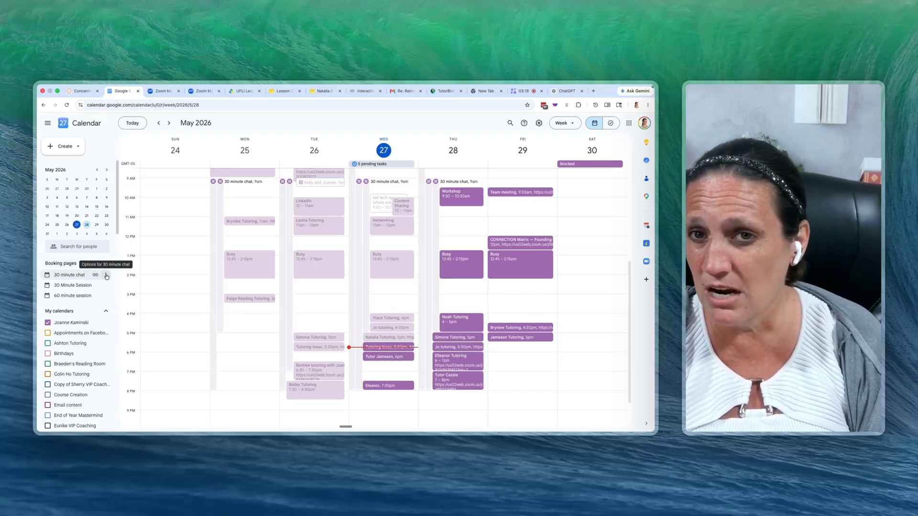
- Delete the "30 minute chat" appointment schedule from the booking pages
left_click(104, 276)
left_click(113, 328)
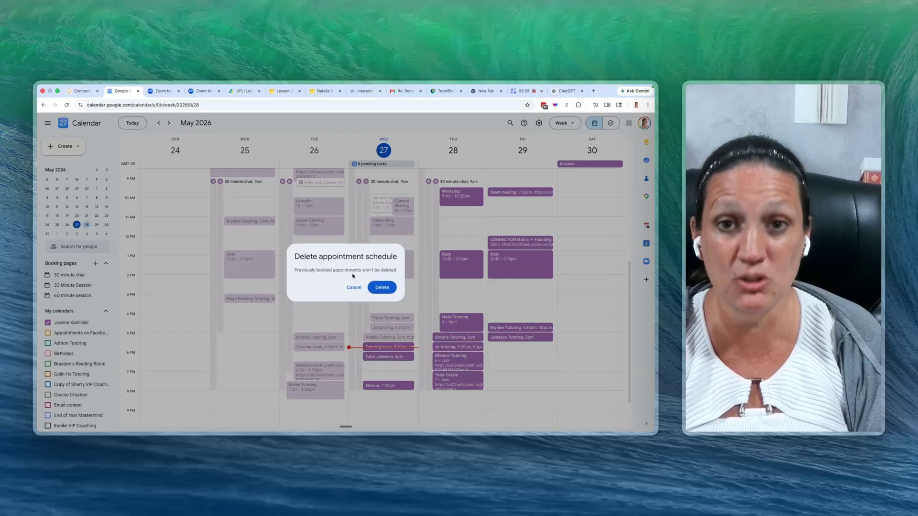
left_click(385, 289)
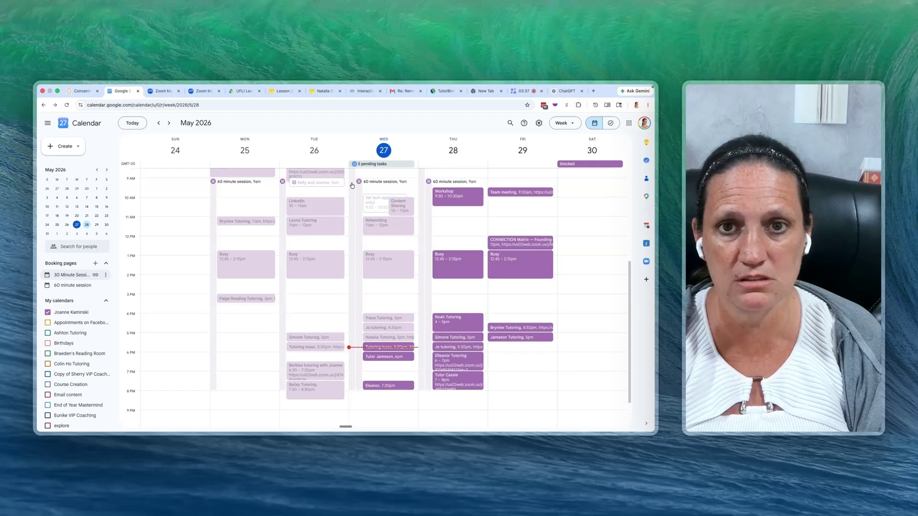
- Check the current week's calendar and review the 30 Minute Session schedule's details and general availability without changing them
scroll(352, 186, "up", 2)
scroll(348, 187, "up", 2)
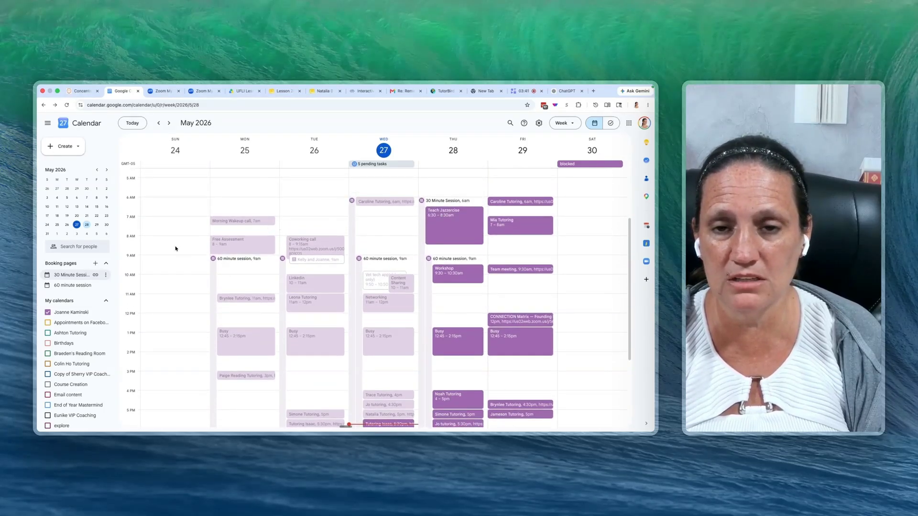
scroll(175, 248, "down", 3)
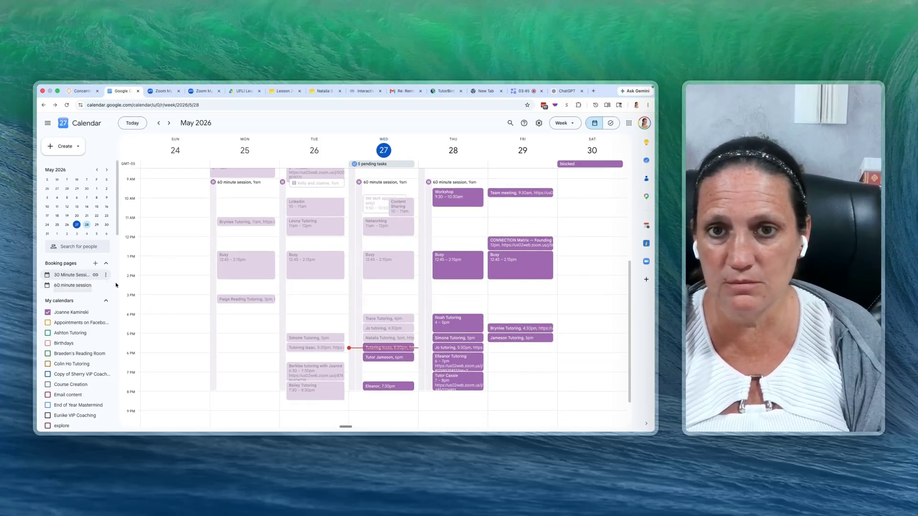
left_click(76, 275)
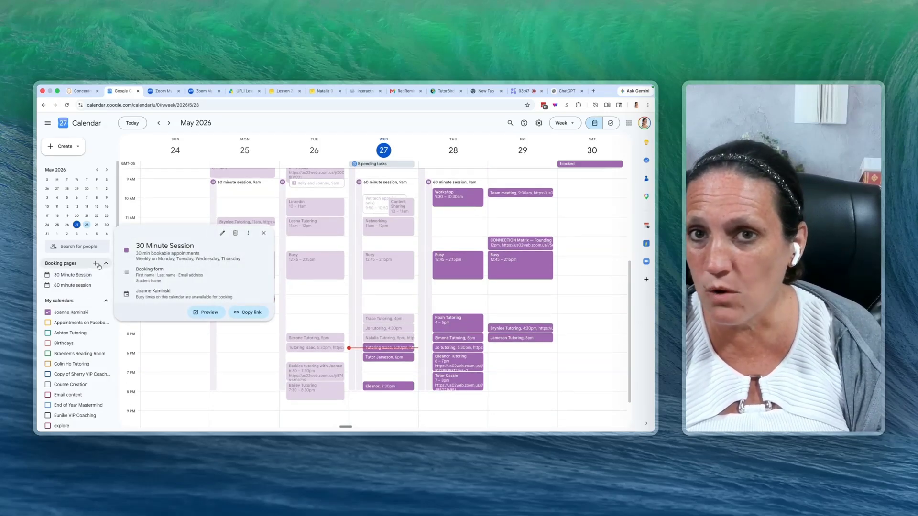
mouse_move(95, 276)
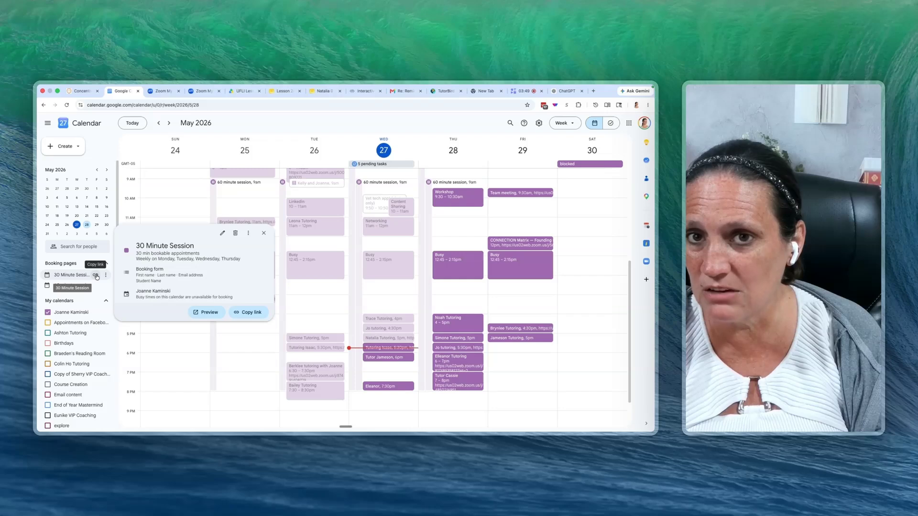
left_click(105, 276)
left_click(112, 287)
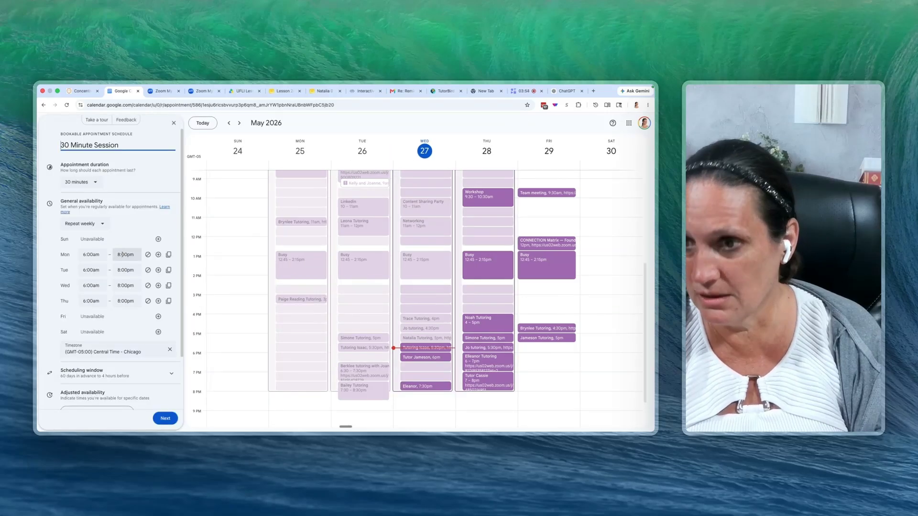
left_click(175, 123)
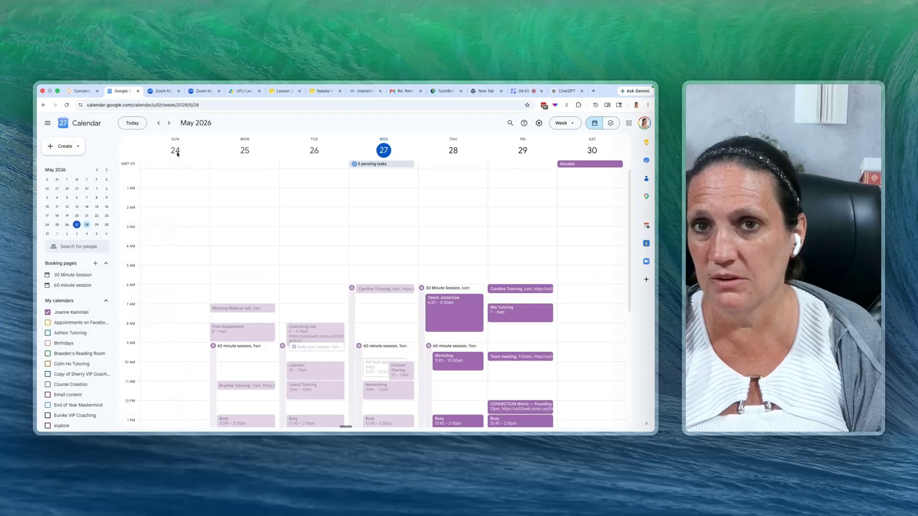
- Examine the following week's calendar for the 30 Minute Session and 60 minute session booking blocks
left_click(169, 125)
scroll(183, 257, "down", 2)
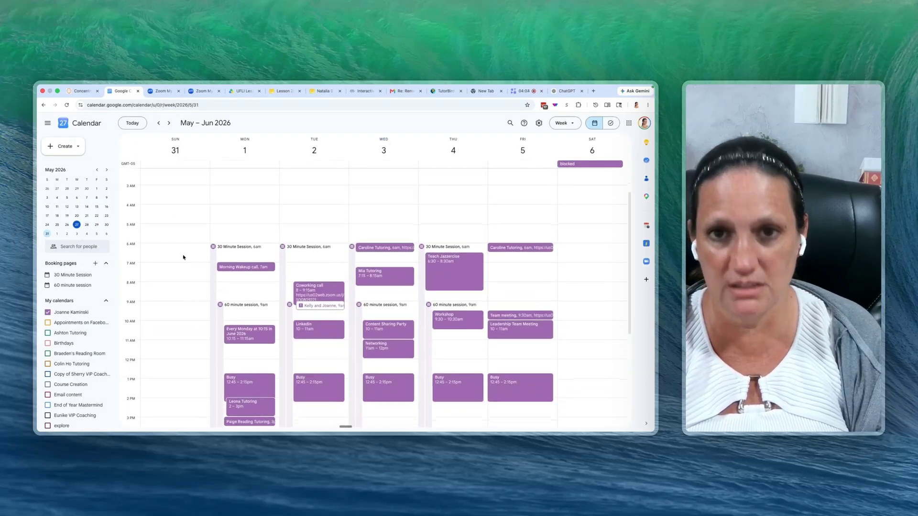
scroll(301, 265, "down", 1)
scroll(295, 263, "down", 3)
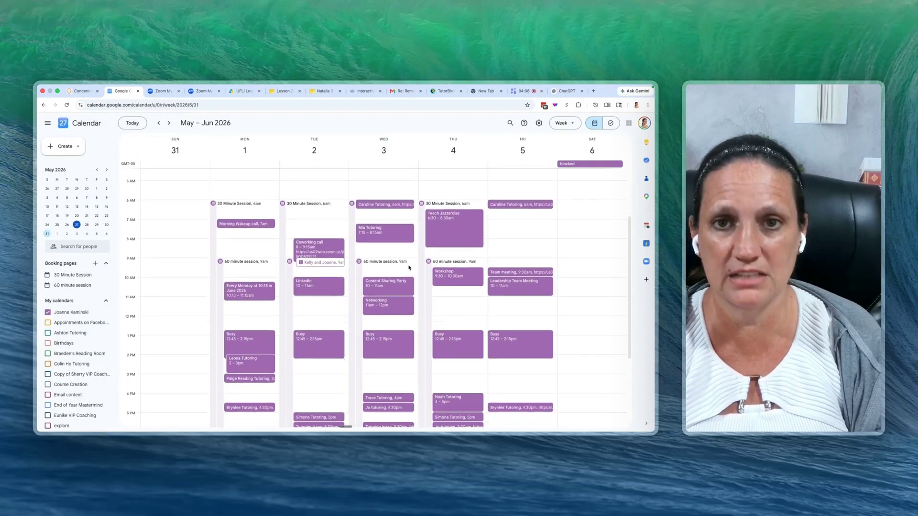
scroll(291, 267, "up", 2)
scroll(258, 264, "up", 3)
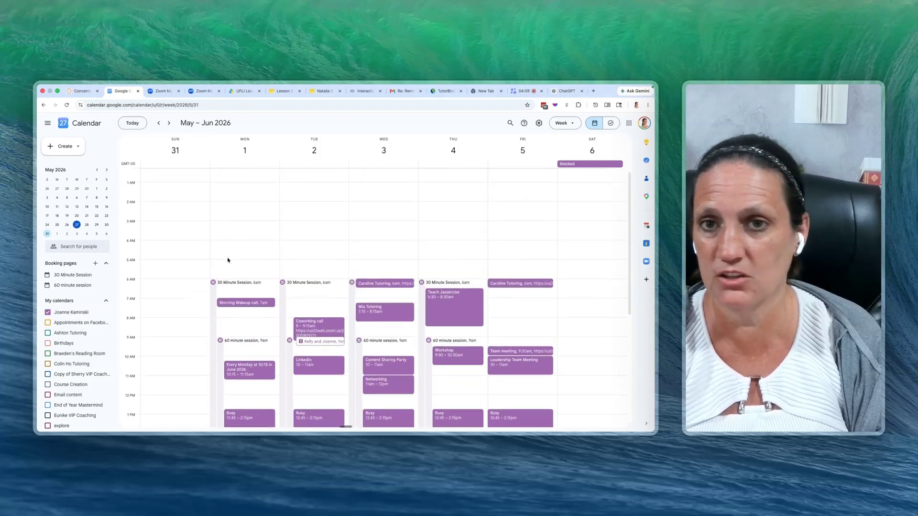